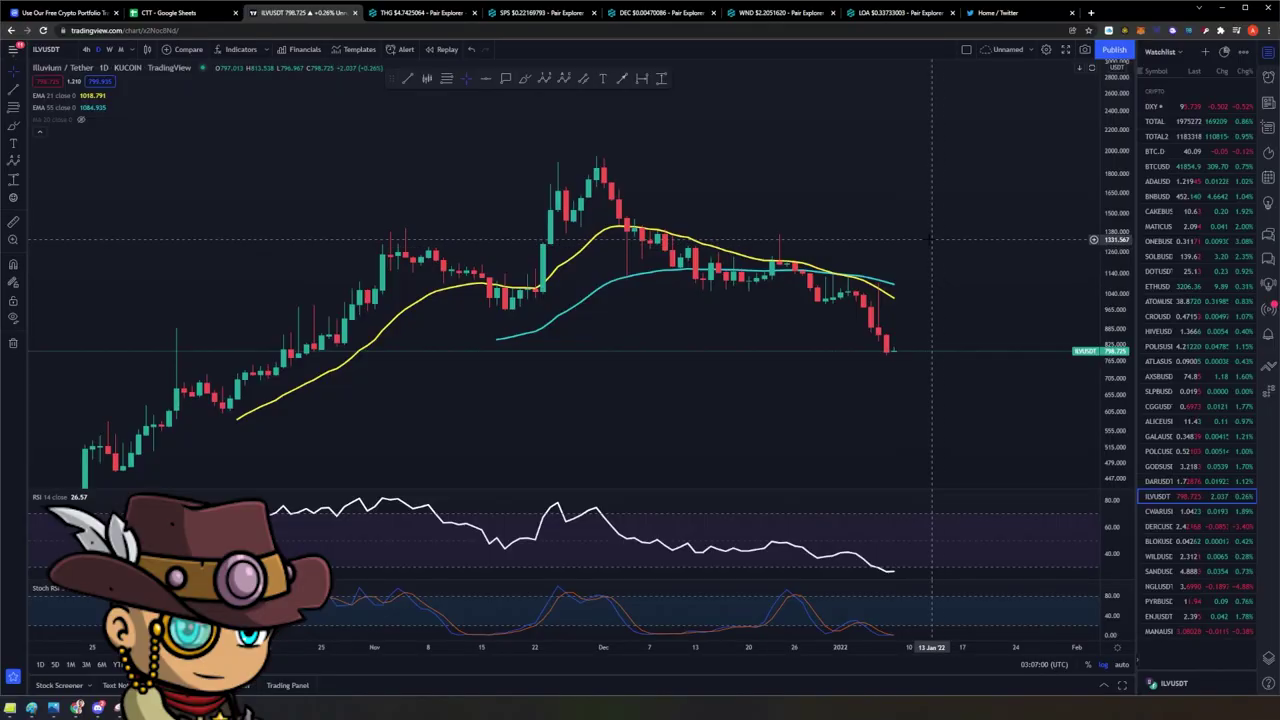
# Step: Circle the latest candles freehand, then undo the circle
pyautogui.hscroll(2, 931, 280)
pyautogui.click(524, 78)
pyautogui.moveTo(845, 290)
pyautogui.mouseDown()
pyautogui.moveTo(858, 315)
pyautogui.moveTo(862, 298)
pyautogui.moveTo(1068, 174)
pyautogui.mouseUp()
pyautogui.hotkey('ctrl', 'z')
pyautogui.hotkey('ctrl', 'z')
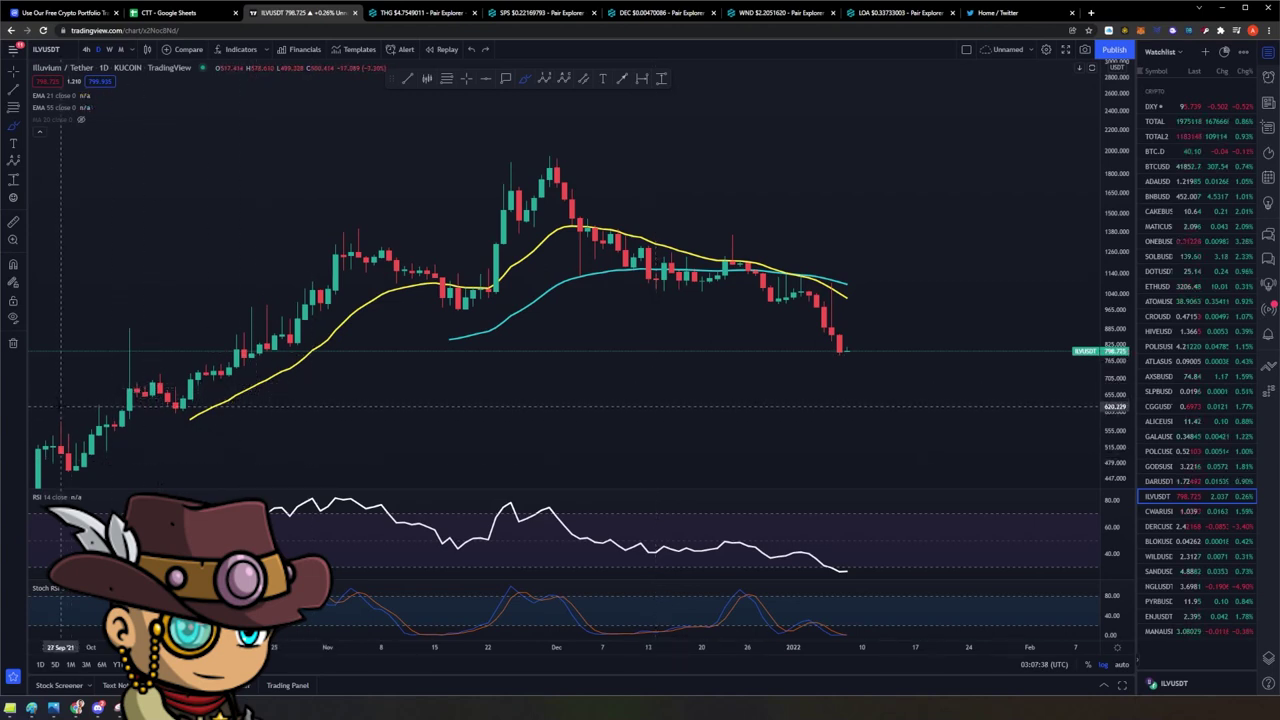
# Step: Sketch an arrow along the rally with its arrowhead at the top
pyautogui.click(62, 396)
pyautogui.click(326, 191)
pyautogui.moveTo(302, 186); pyautogui.dragTo(328, 241)
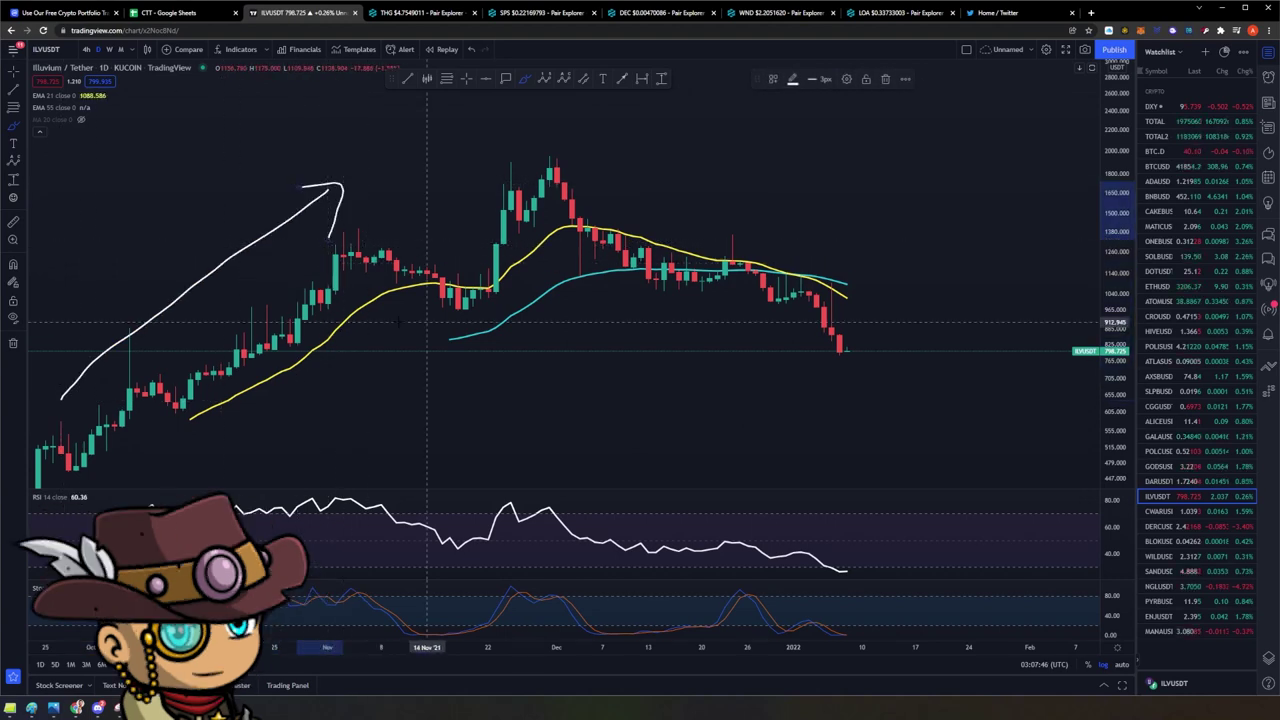
# Step: Draw a support line from the late-November lows to 962.263 past the latest candle
pyautogui.hotkey('alt', 't')
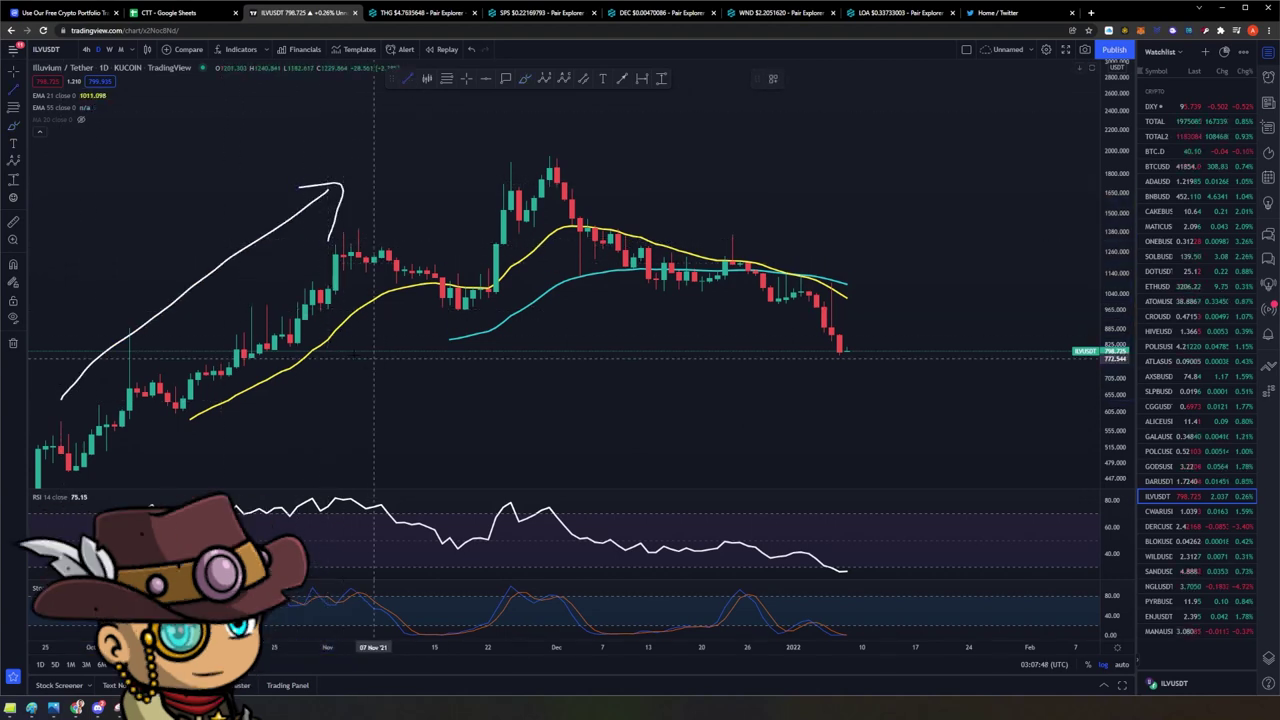
pyautogui.click(297, 311)
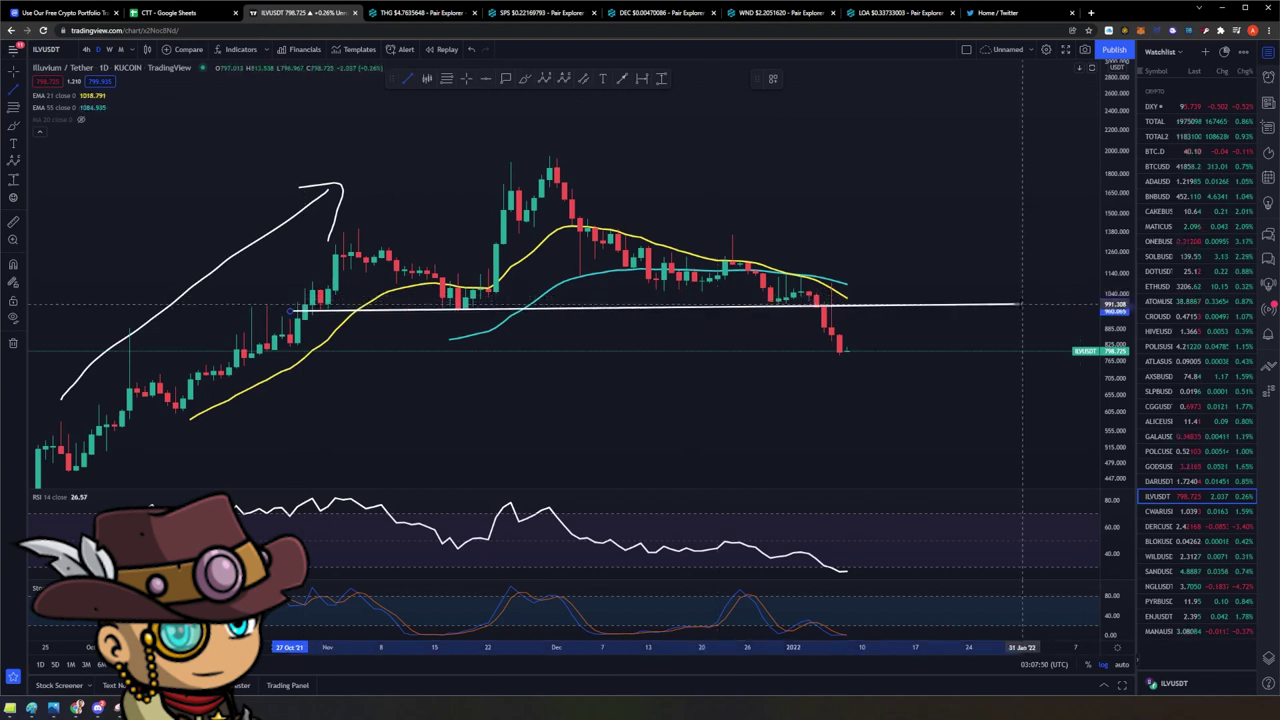
pyautogui.click(976, 309)
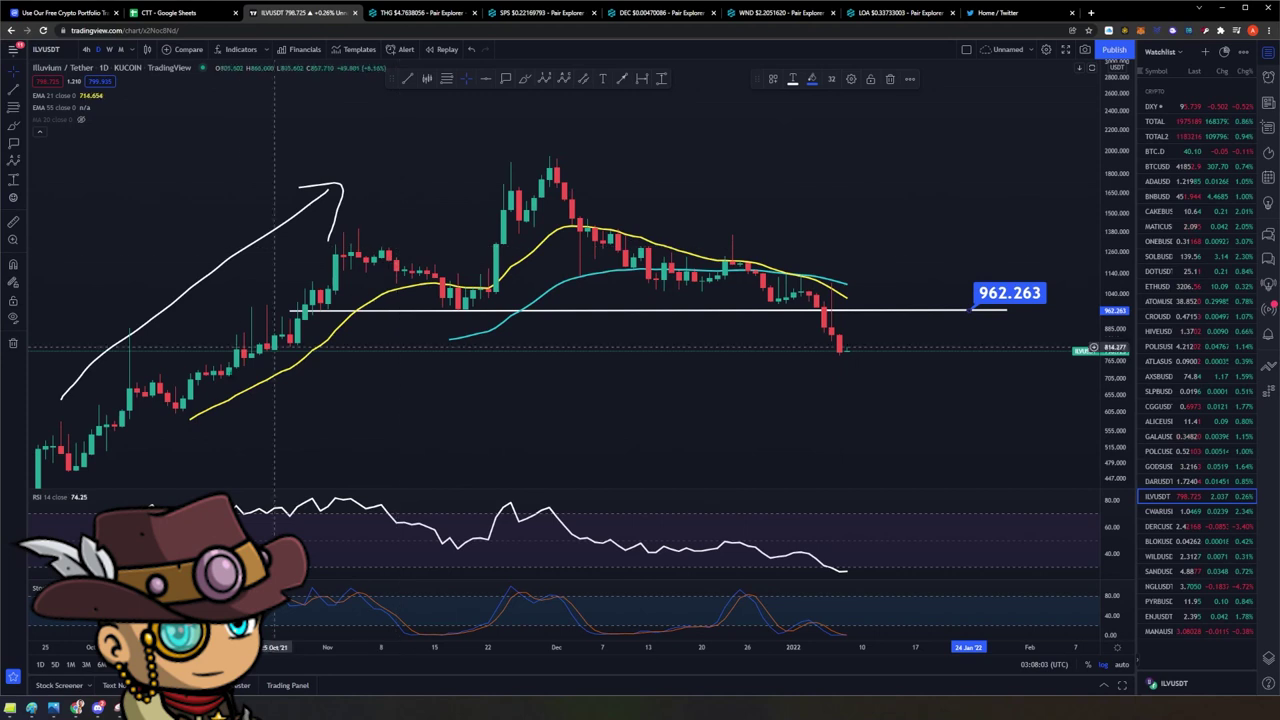
# Step: Hide all drawings, resize the RSI pane and restore it, then show drawings again
pyautogui.hotkey('ctrl', 'alt', 'h')
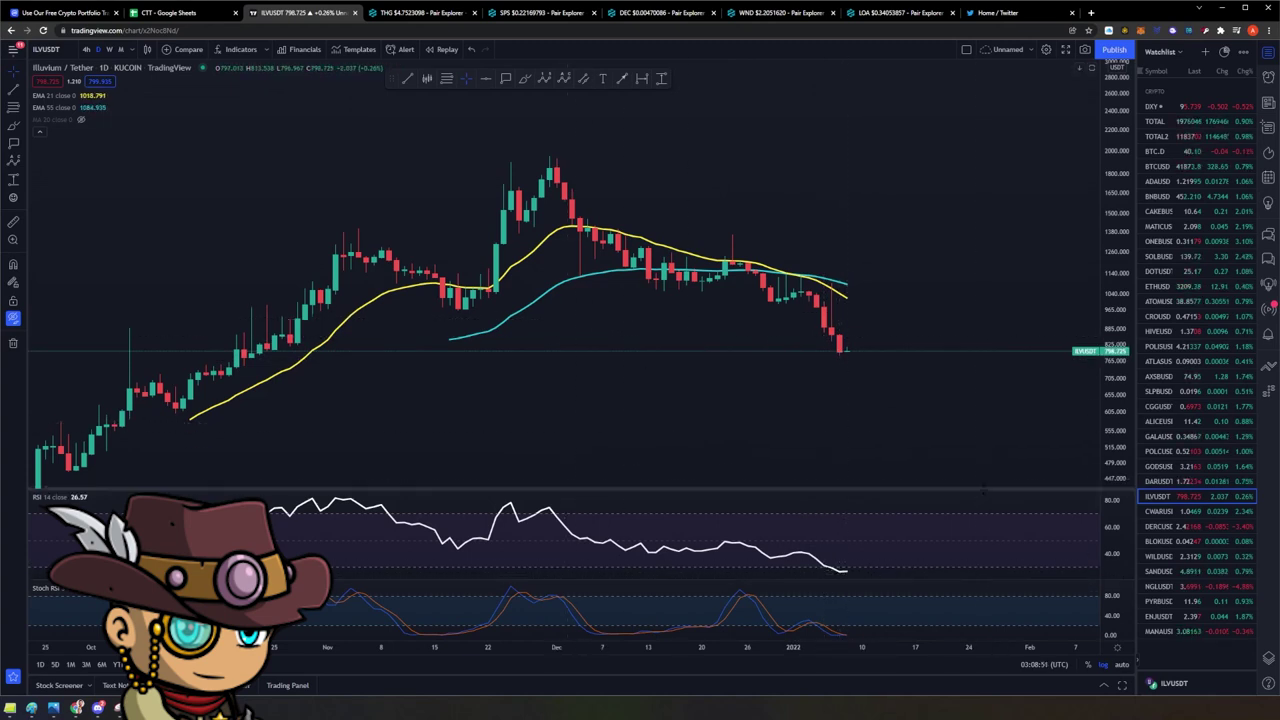
pyautogui.moveTo(985, 490); pyautogui.dragTo(960, 358)
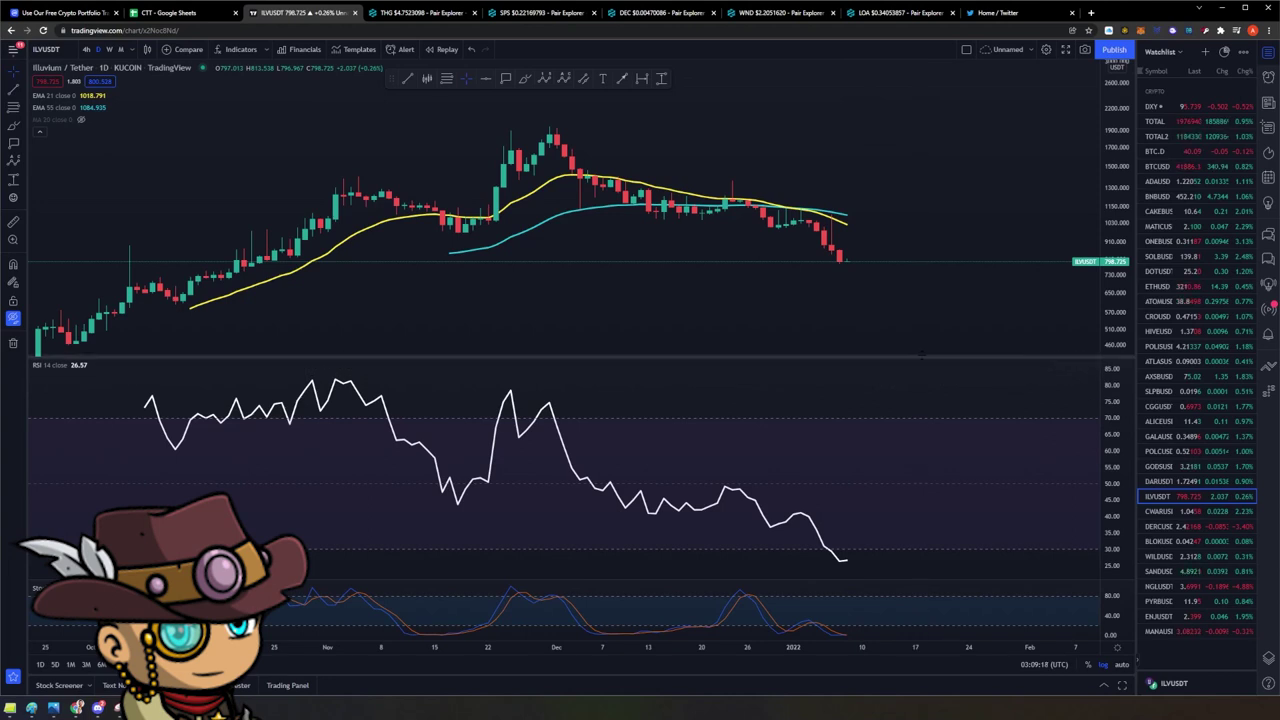
pyautogui.moveTo(920, 356); pyautogui.dragTo(920, 462)
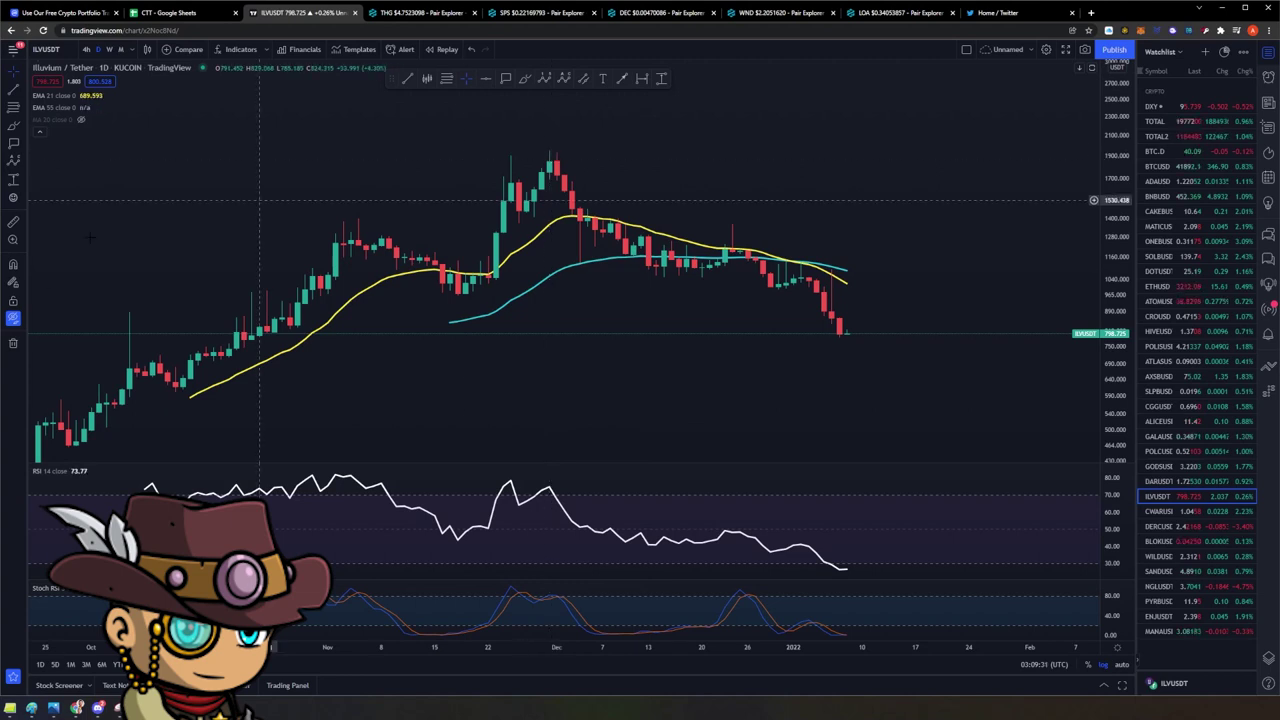
pyautogui.hotkey('ctrl', 'alt', 'h')
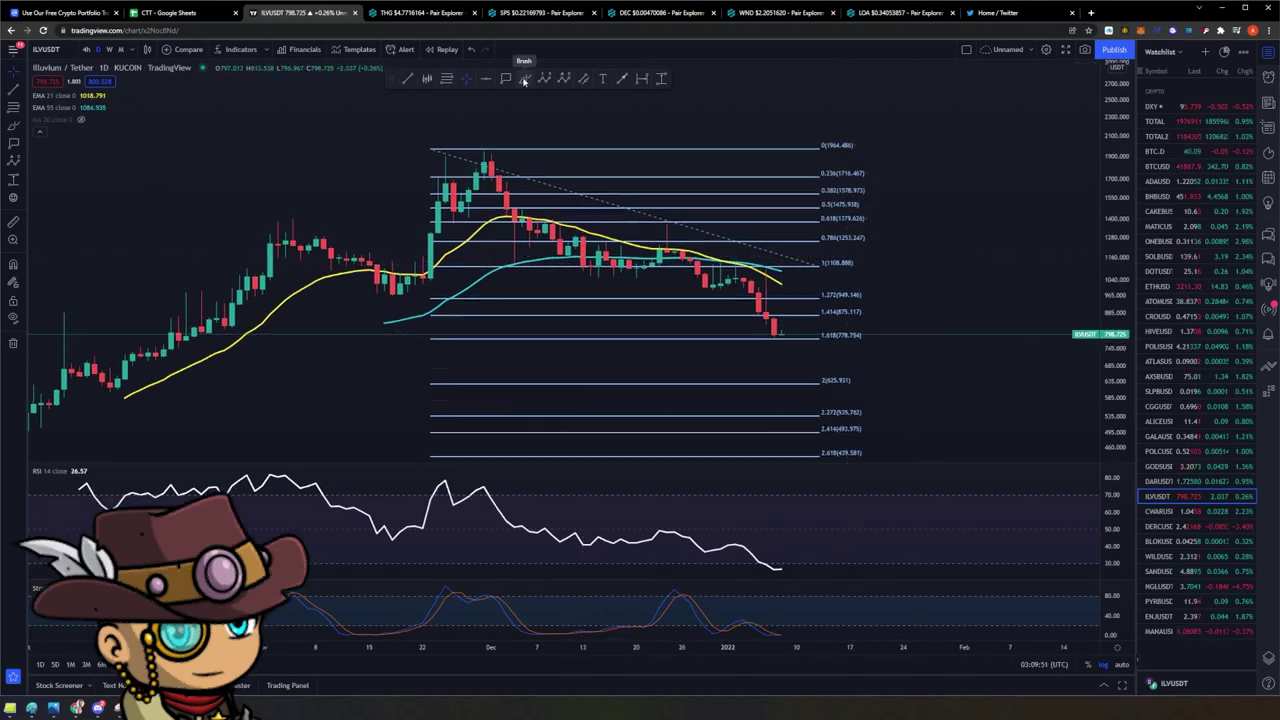
pyautogui.click(524, 80)
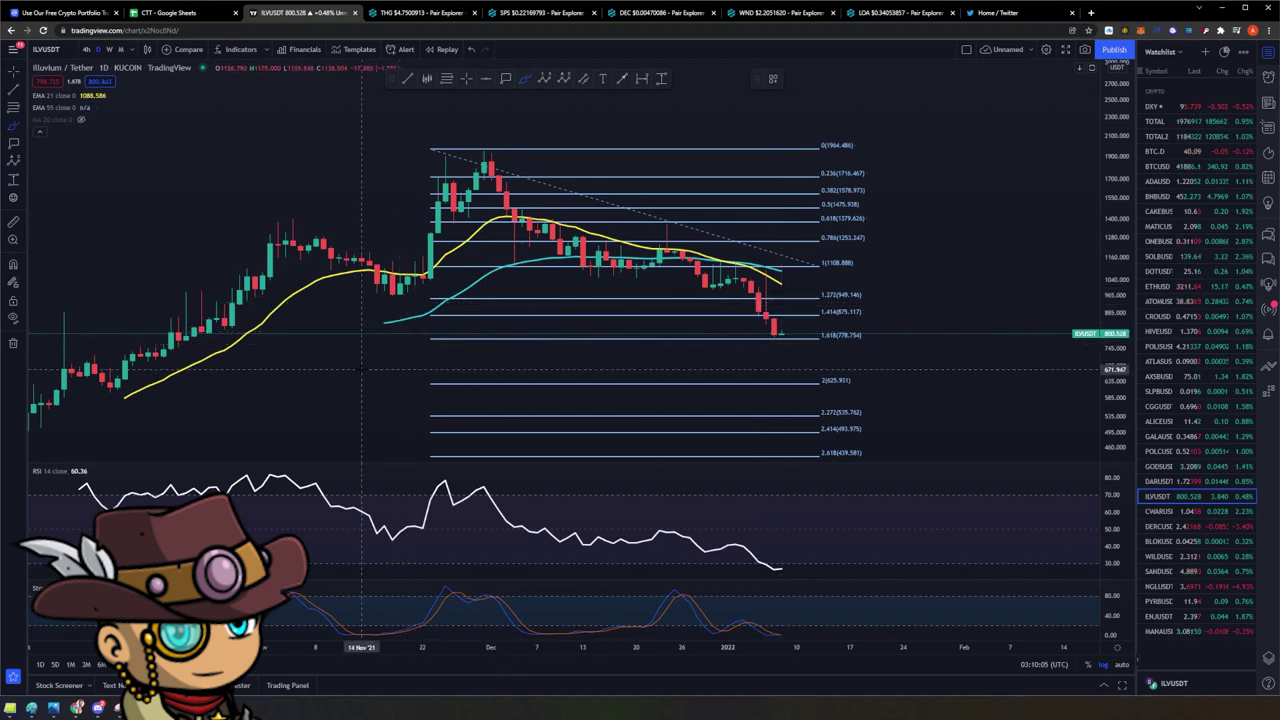
pyautogui.moveTo(116, 405)
pyautogui.mouseDown()
pyautogui.moveTo(336, 240)
pyautogui.moveTo(113, 408)
pyautogui.mouseUp()
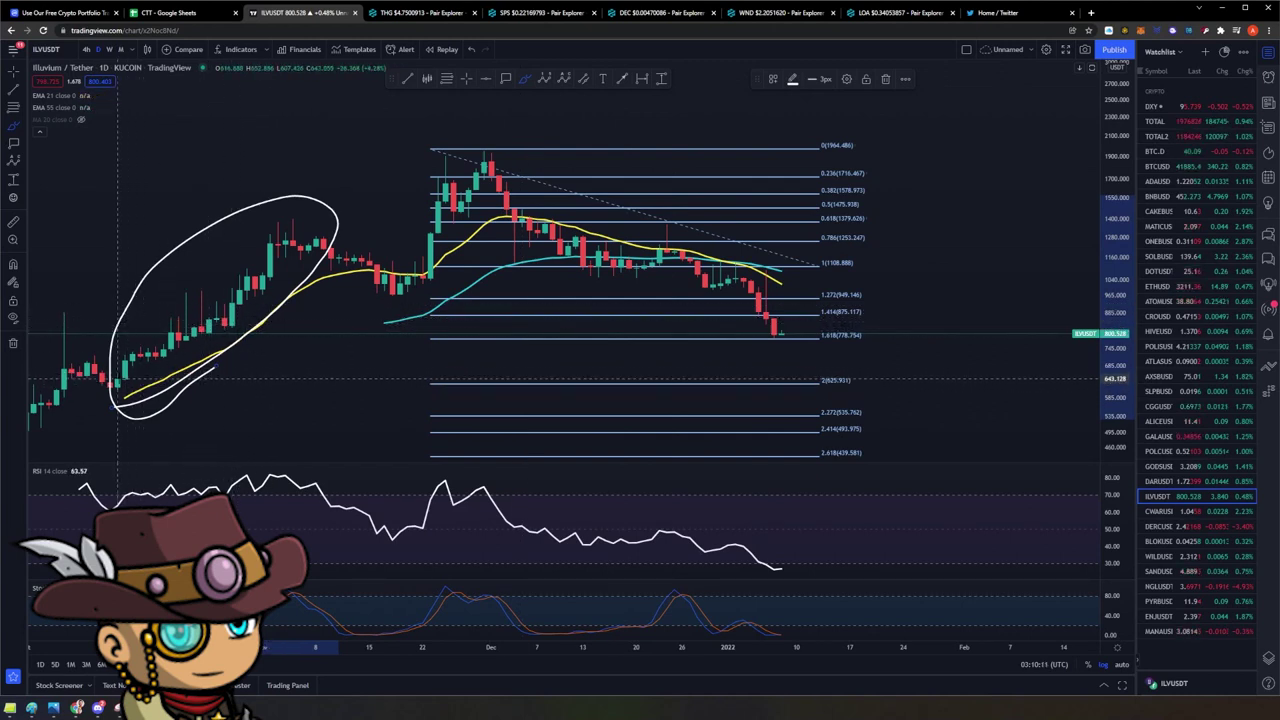
pyautogui.moveTo(105, 355); pyautogui.dragTo(292, 222)
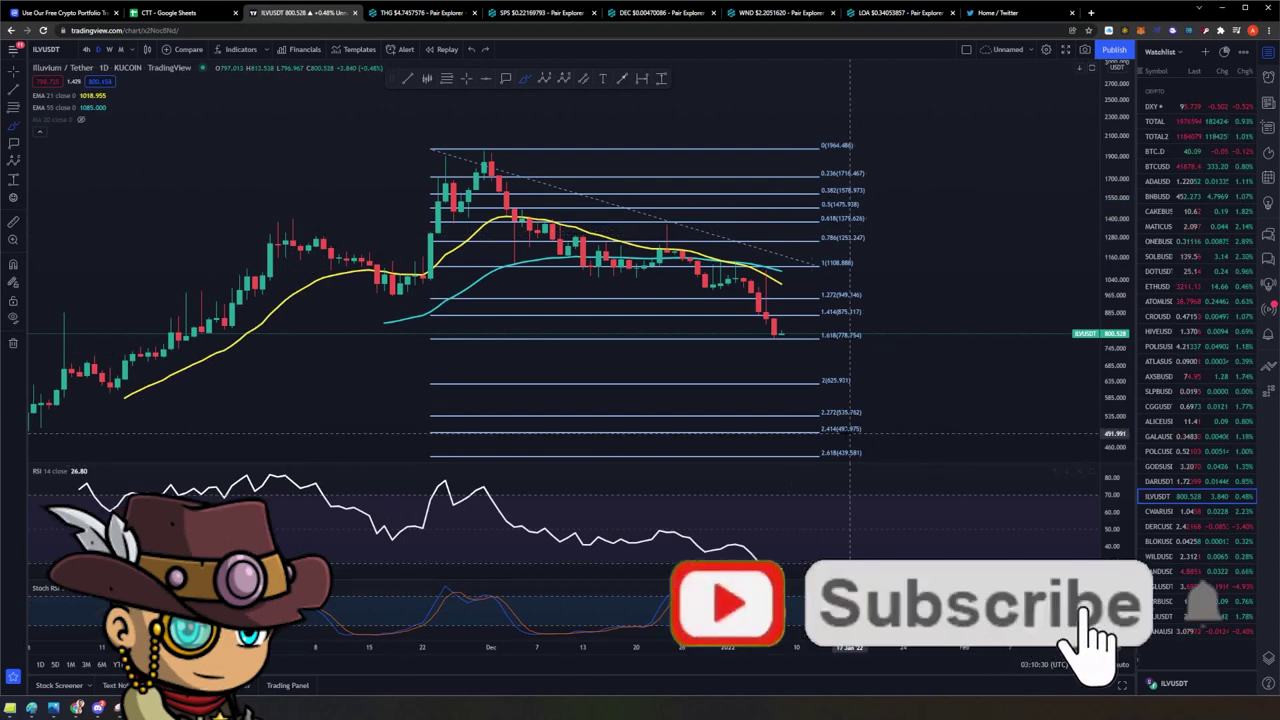
pyautogui.moveTo(787, 557); pyautogui.dragTo(780, 555)
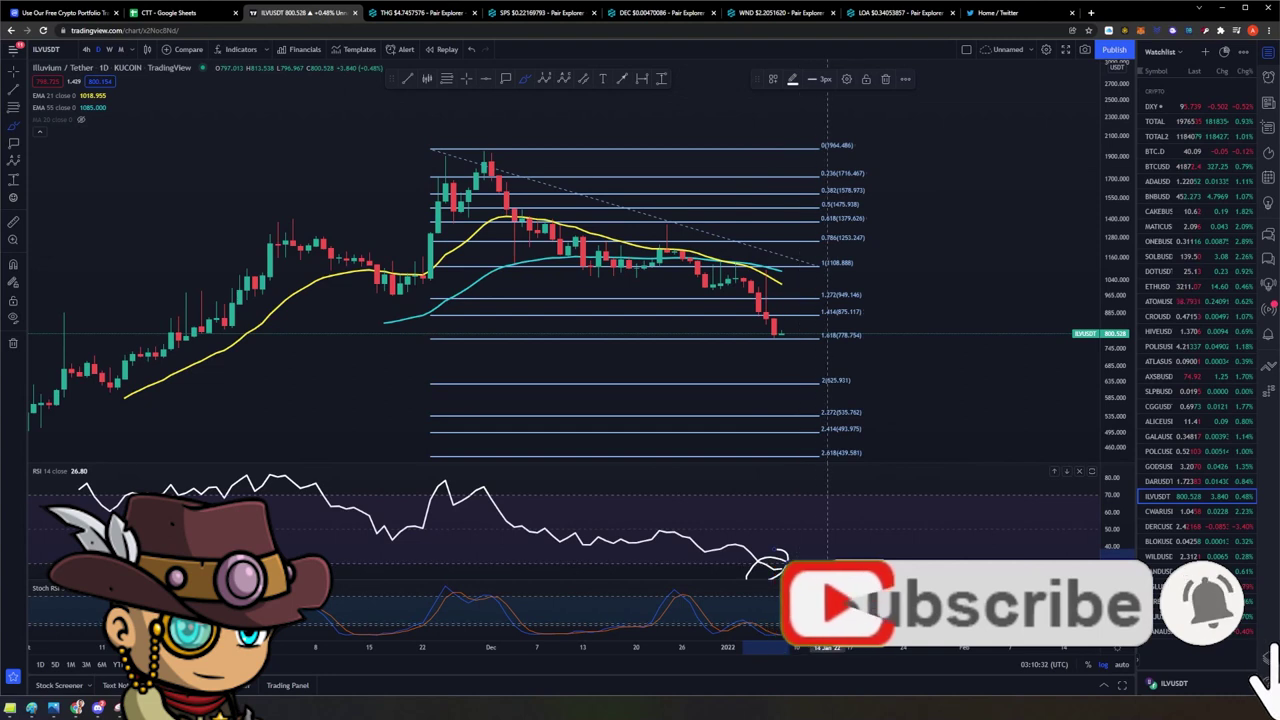
pyautogui.moveTo(790, 622); pyautogui.dragTo(781, 617)
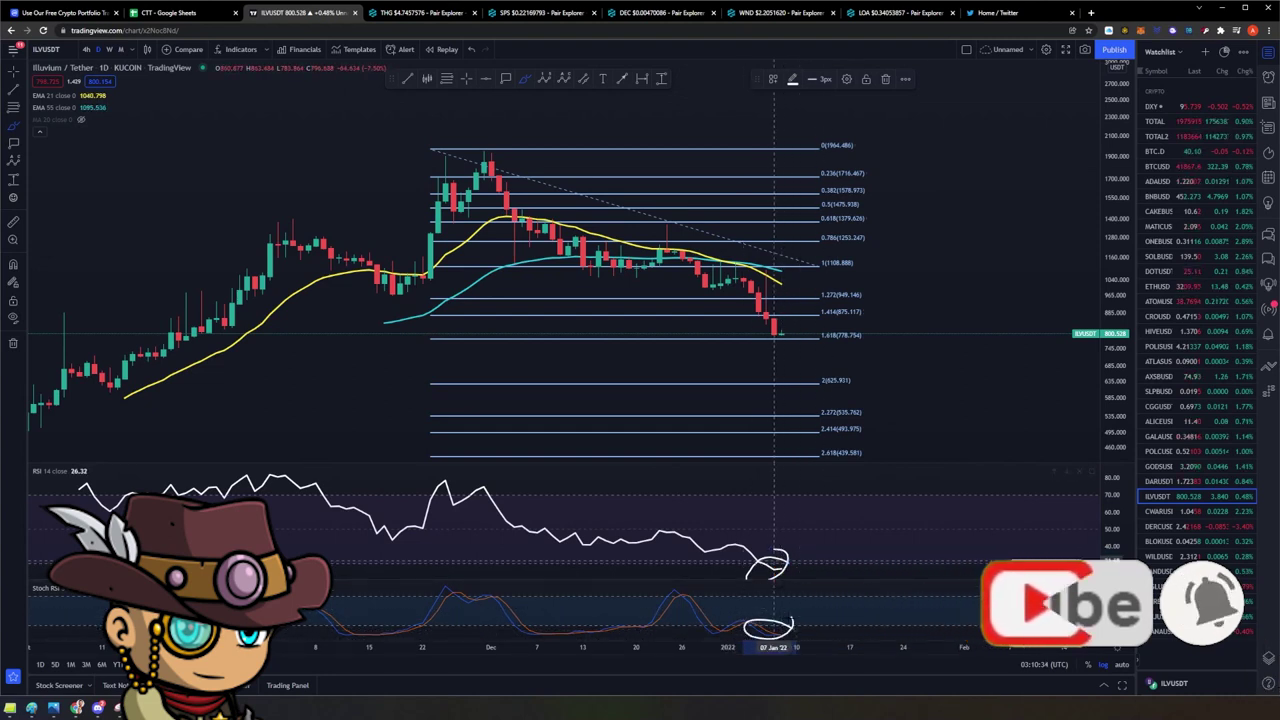
pyautogui.moveTo(987, 270); pyautogui.dragTo(903, 347)
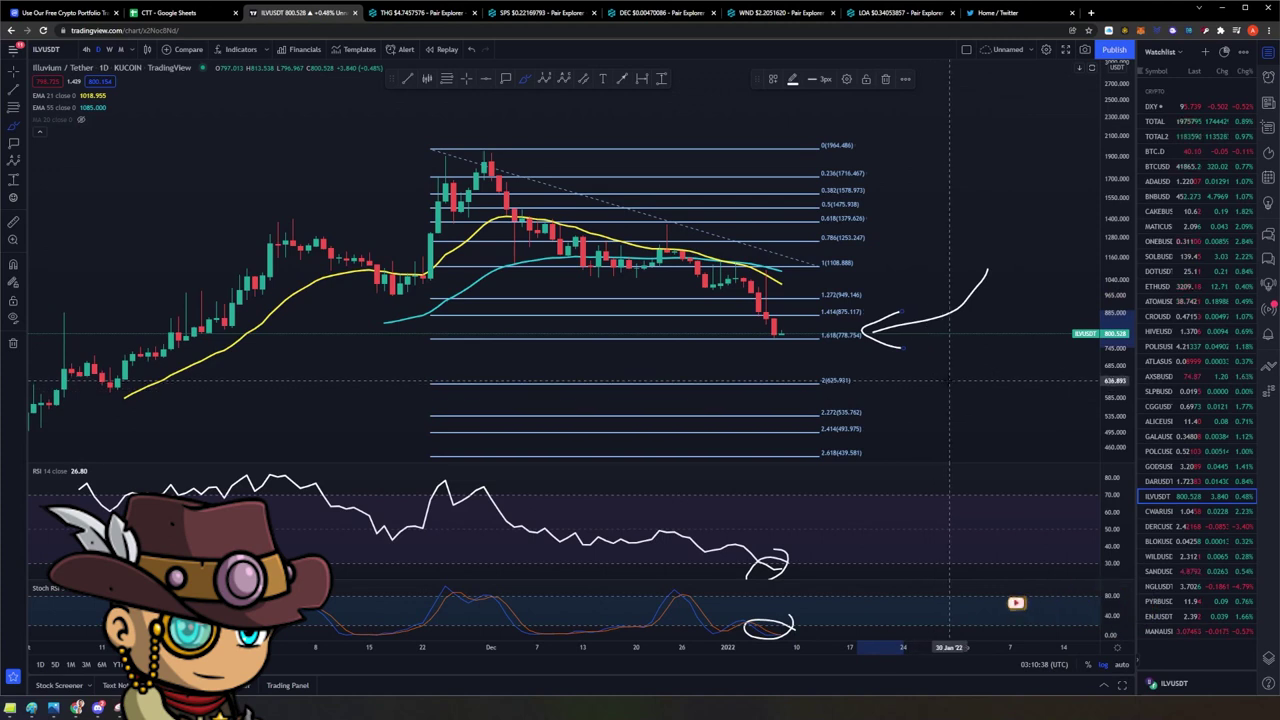
pyautogui.moveTo(1010, 235)
pyautogui.mouseDown()
pyautogui.moveTo(1025, 172)
pyautogui.moveTo(1088, 165)
pyautogui.mouseUp()
pyautogui.hotkey('ctrl', 'z')
pyautogui.hotkey('ctrl', 'z')
pyautogui.hotkey('ctrl', 'z')
pyautogui.hotkey('ctrl', 'z')
pyautogui.hotkey('ctrl', 'z')
pyautogui.hotkey('ctrl', 'z')
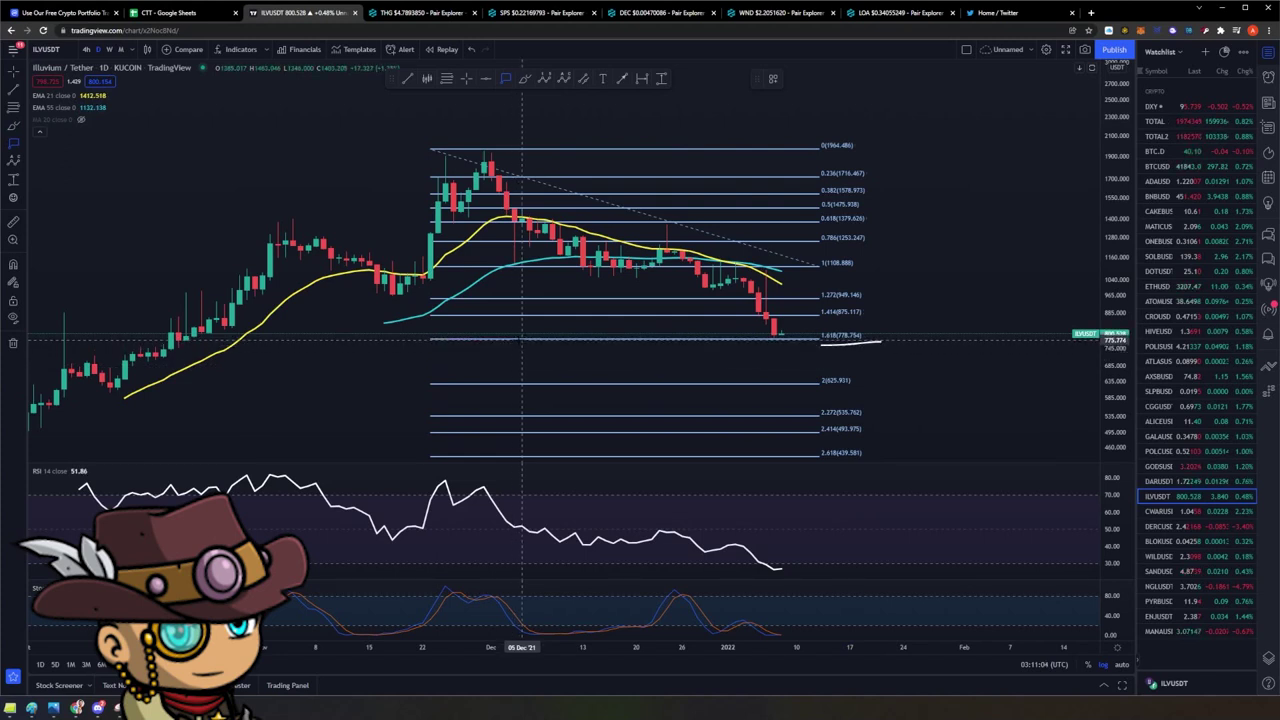
# Step: Mark 777.666, discard a sketched loop, and draw a horizontal support line below the 1.618 level
pyautogui.click(523, 339)
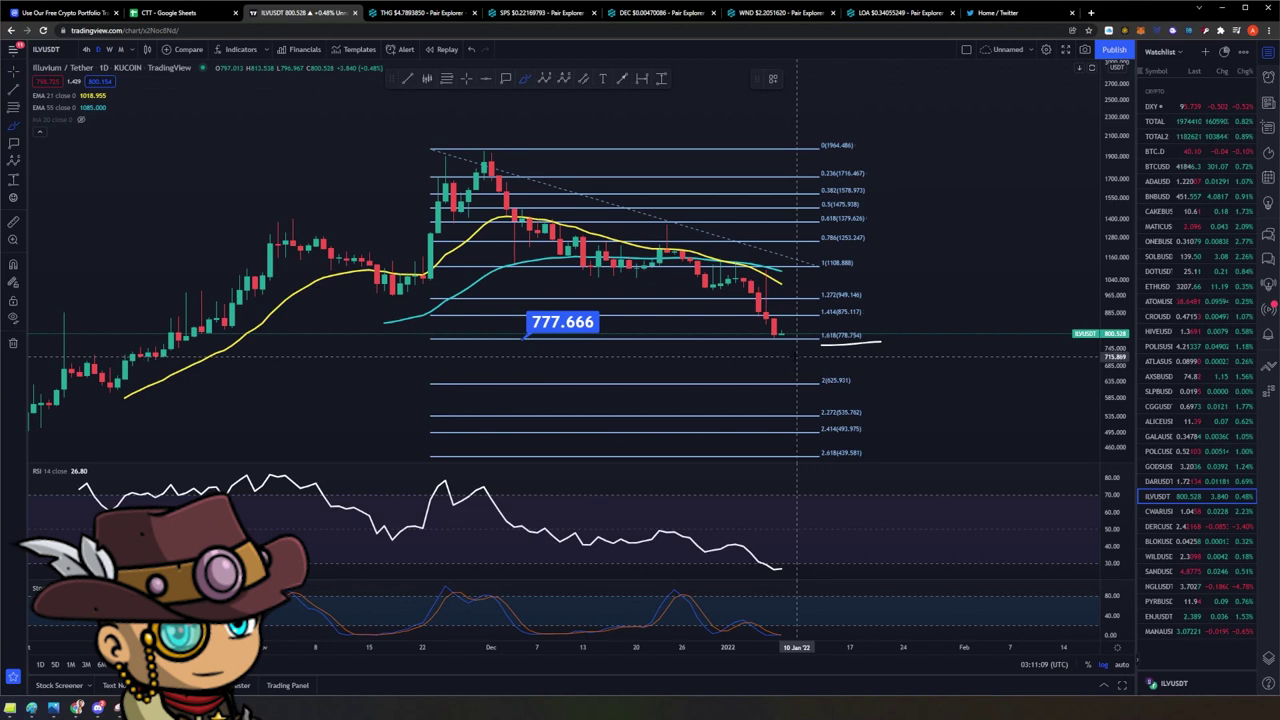
pyautogui.moveTo(797, 350)
pyautogui.mouseDown()
pyautogui.moveTo(766, 358)
pyautogui.moveTo(797, 341)
pyautogui.mouseUp()
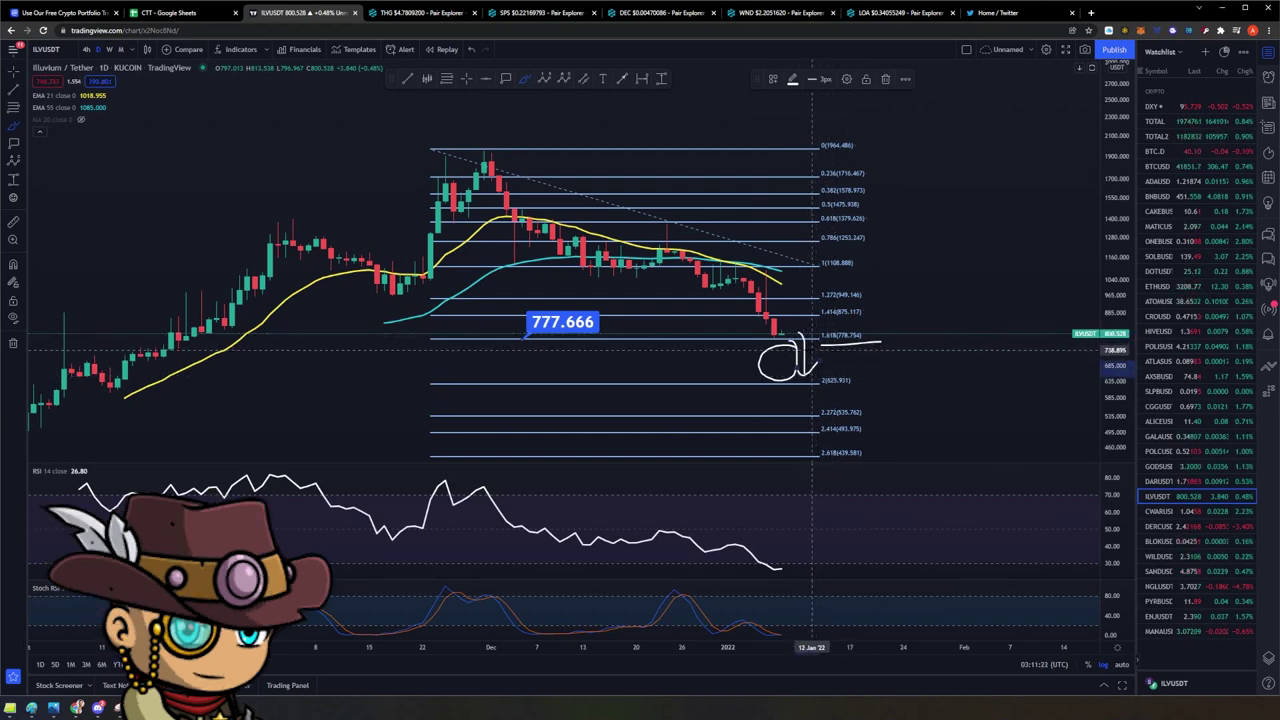
pyautogui.press('Delete')
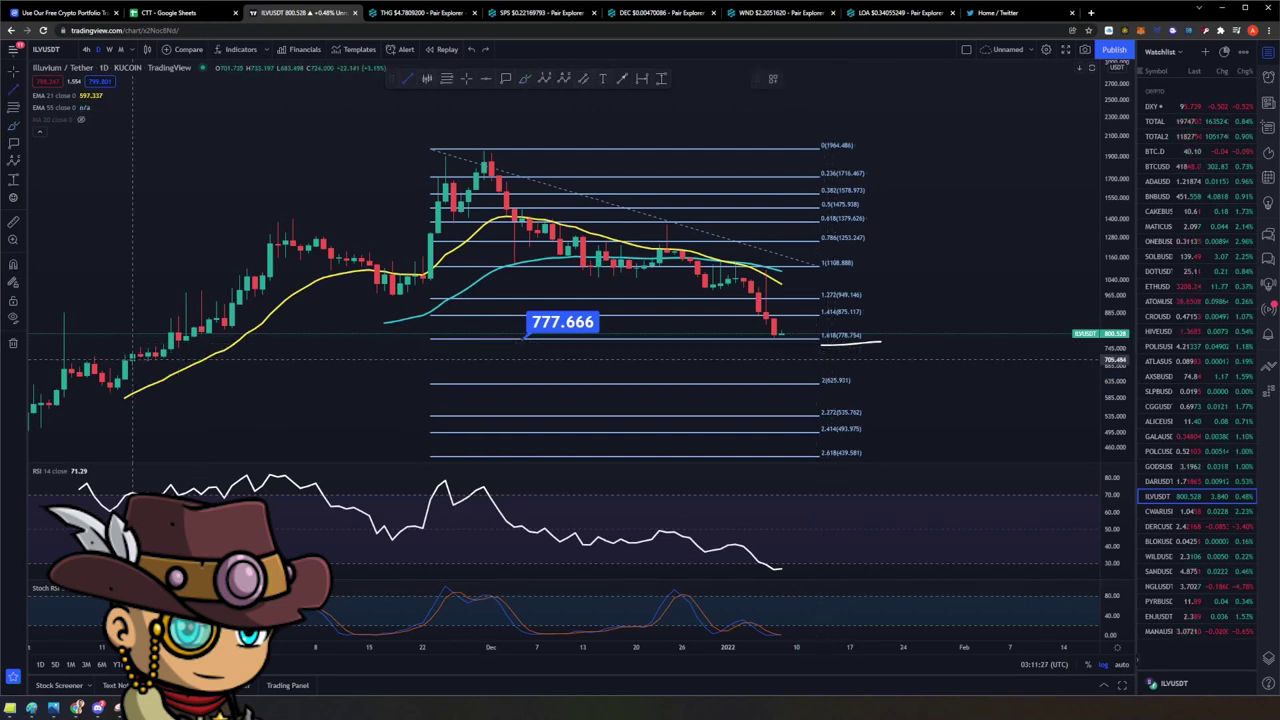
pyautogui.moveTo(132, 357); pyautogui.dragTo(970, 357)
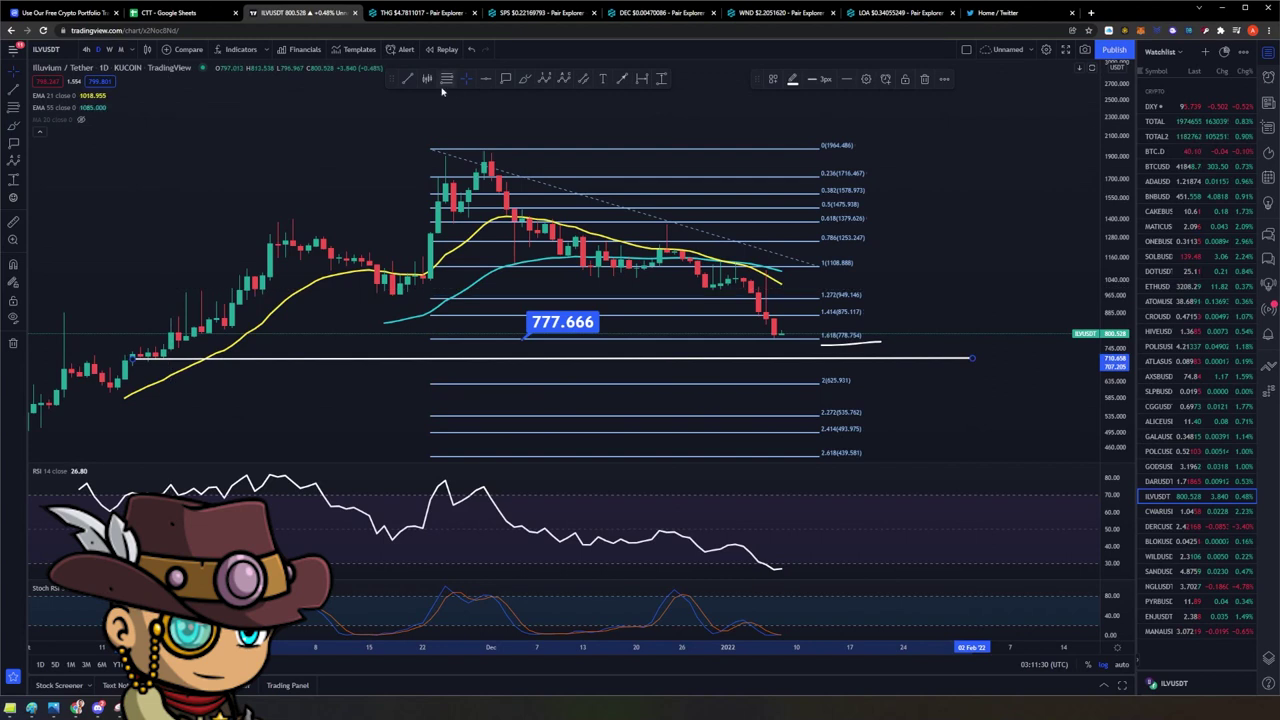
# Step: Circle the earlier consolidation, sketch a hook, and label the support line at 714.127
pyautogui.click(526, 79)
pyautogui.moveTo(178, 341); pyautogui.dragTo(182, 344)
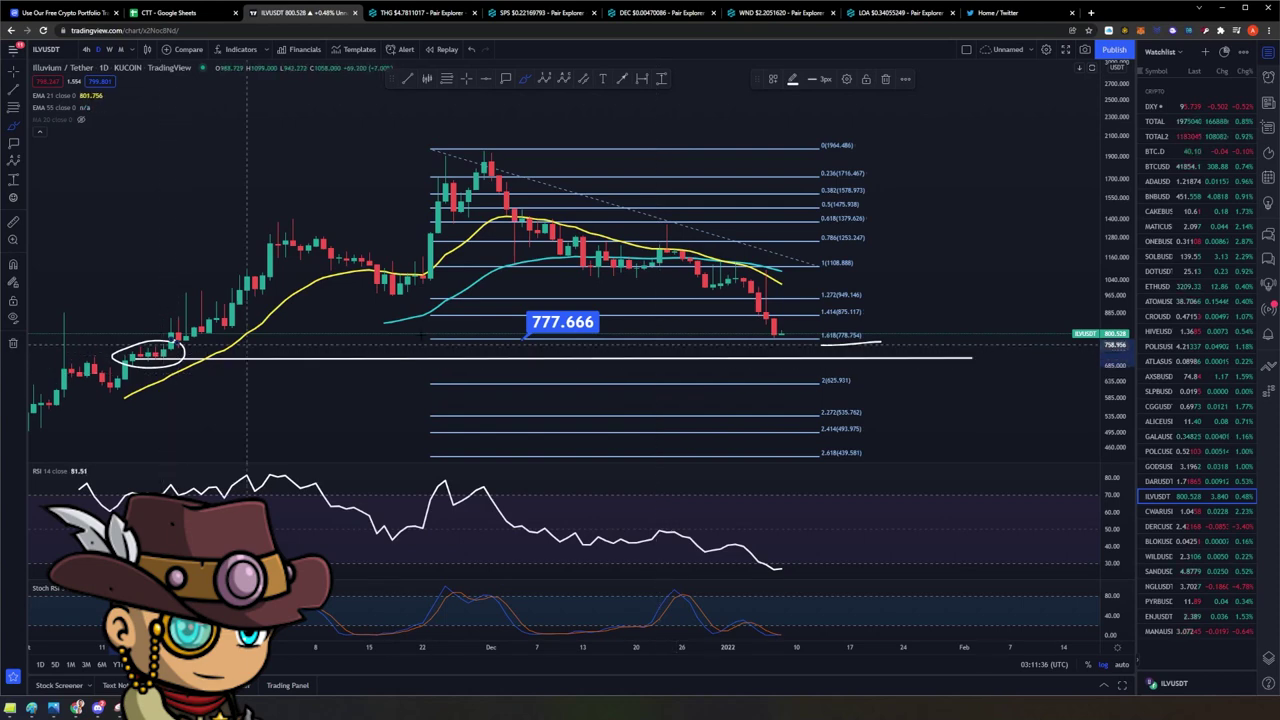
pyautogui.moveTo(792, 338); pyautogui.dragTo(800, 346)
pyautogui.click(507, 79)
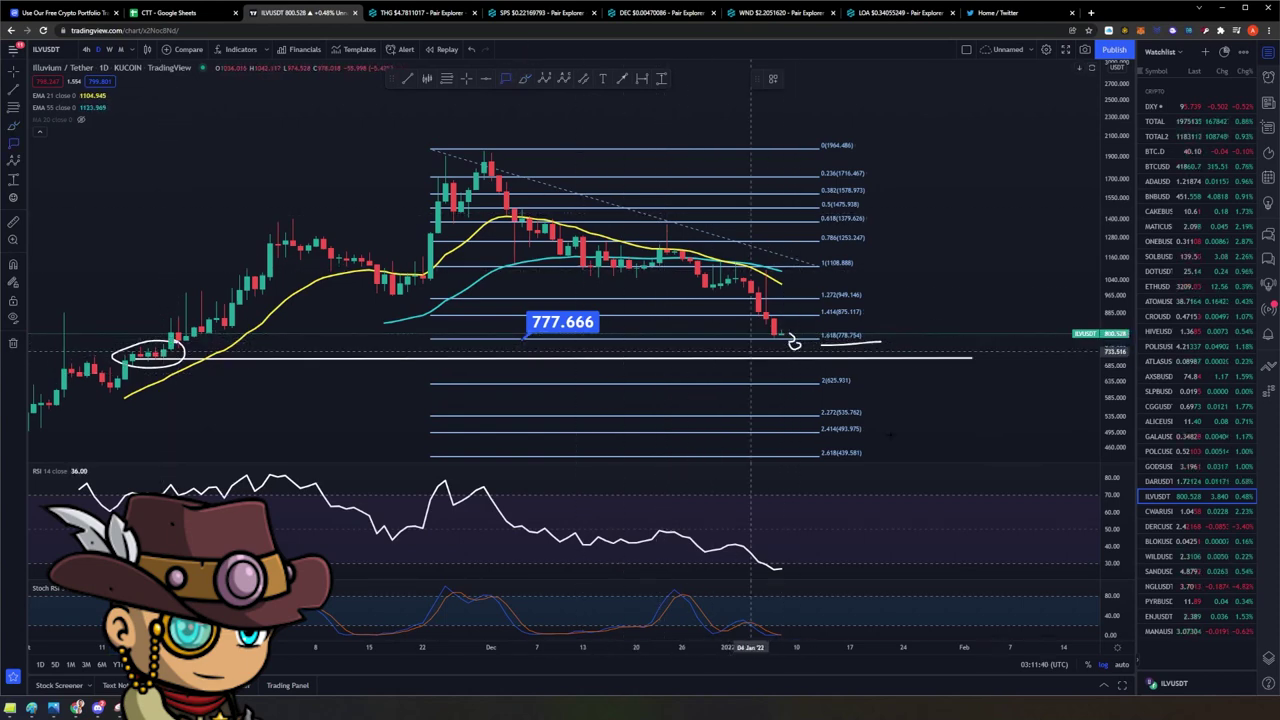
pyautogui.click(927, 357)
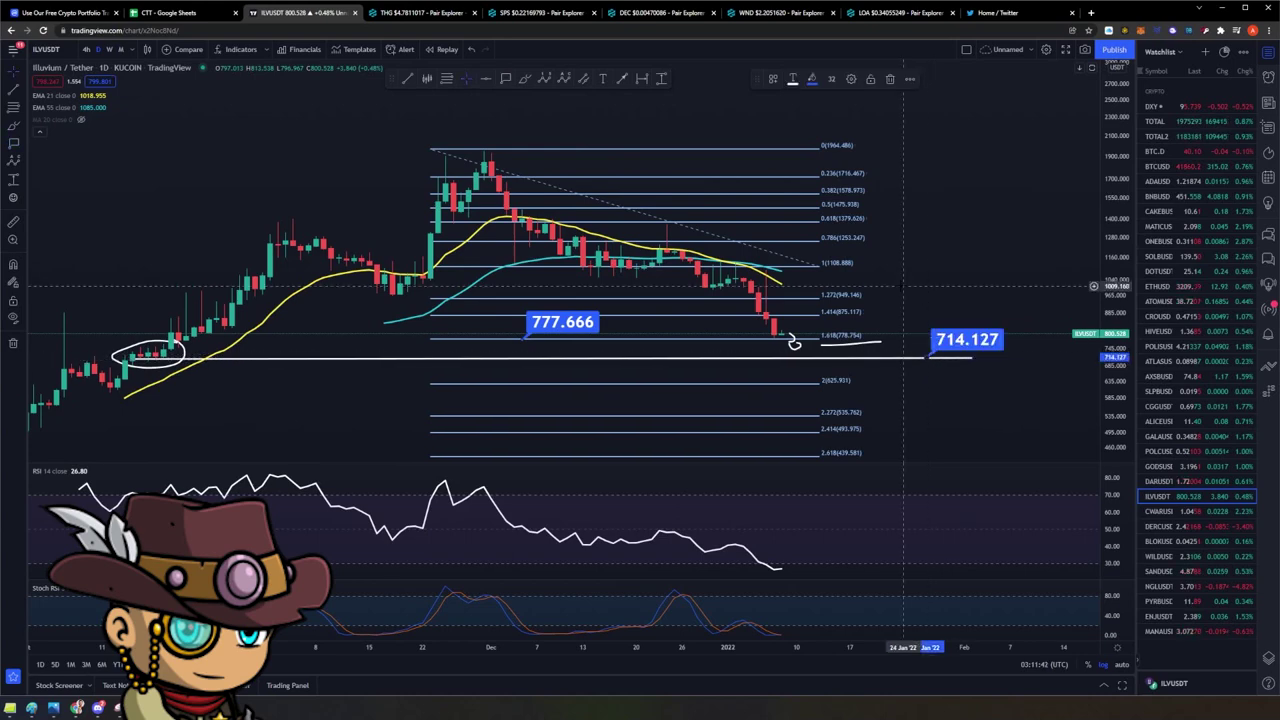
# Step: Sketch a dip down to the 2 extension and label it at 624.605
pyautogui.click(526, 80)
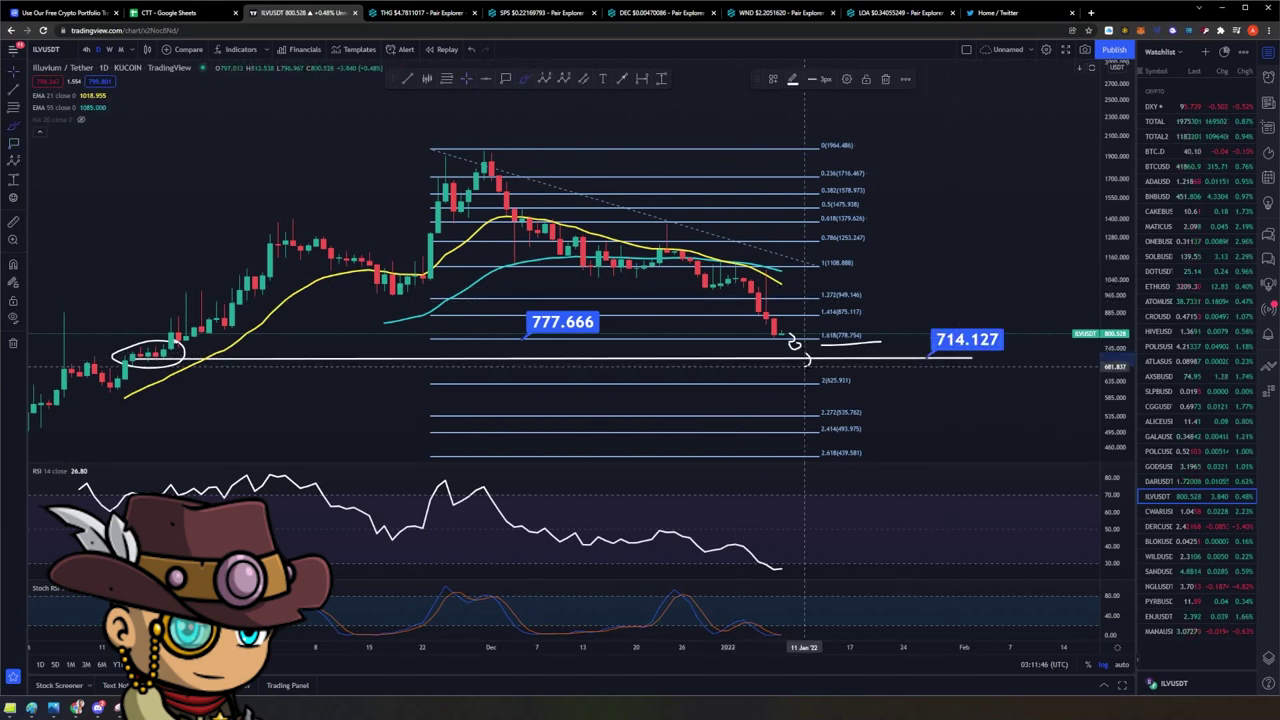
pyautogui.moveTo(818, 412)
pyautogui.mouseDown()
pyautogui.moveTo(860, 410)
pyautogui.moveTo(850, 381)
pyautogui.mouseUp()
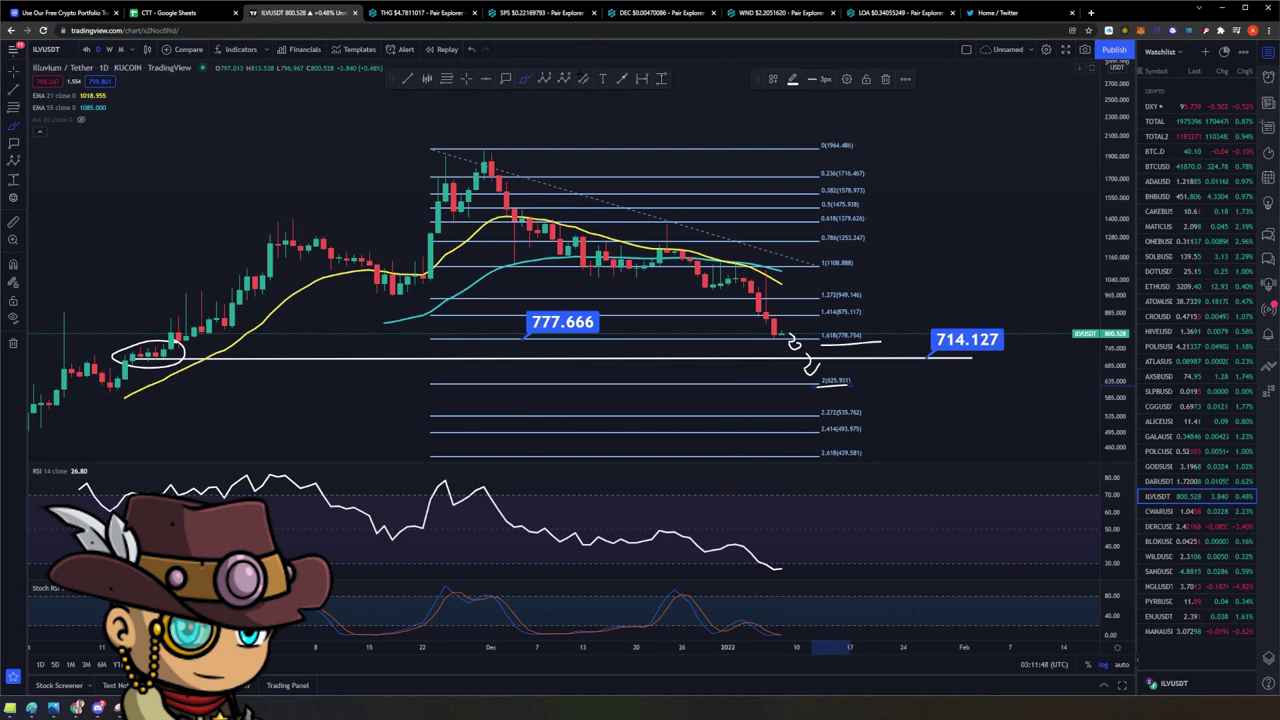
pyautogui.click(505, 80)
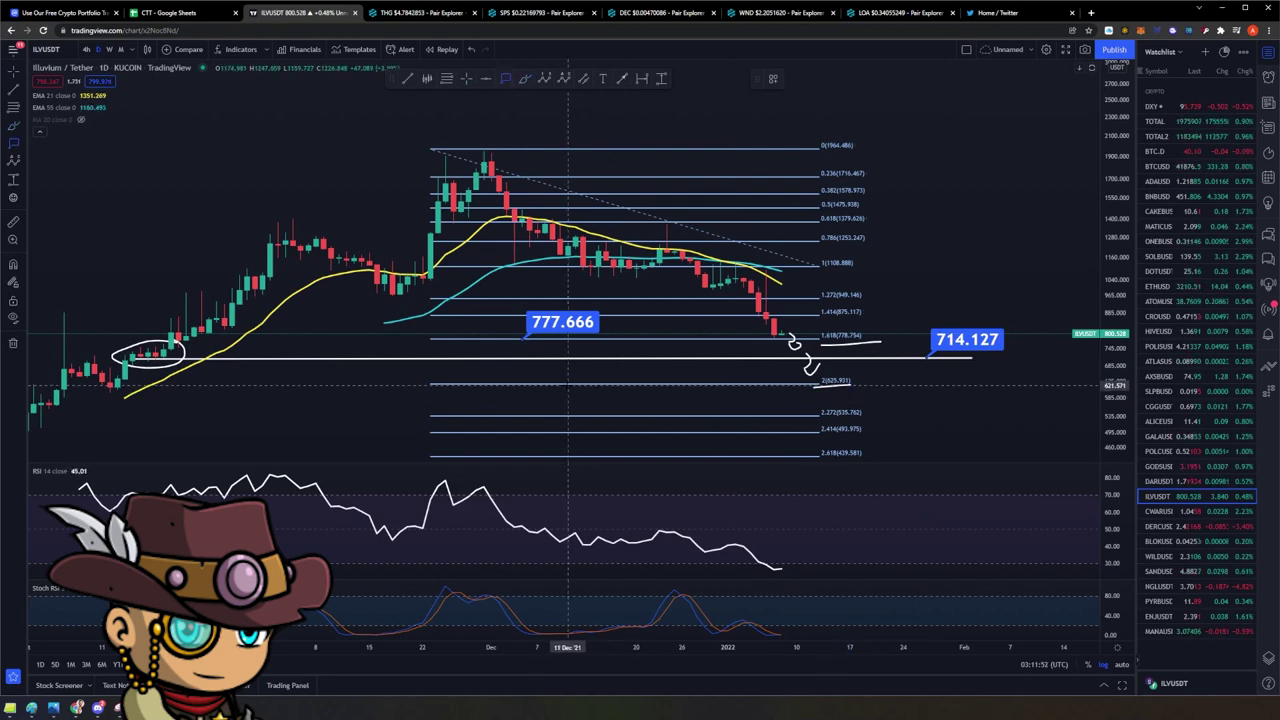
pyautogui.click(568, 384)
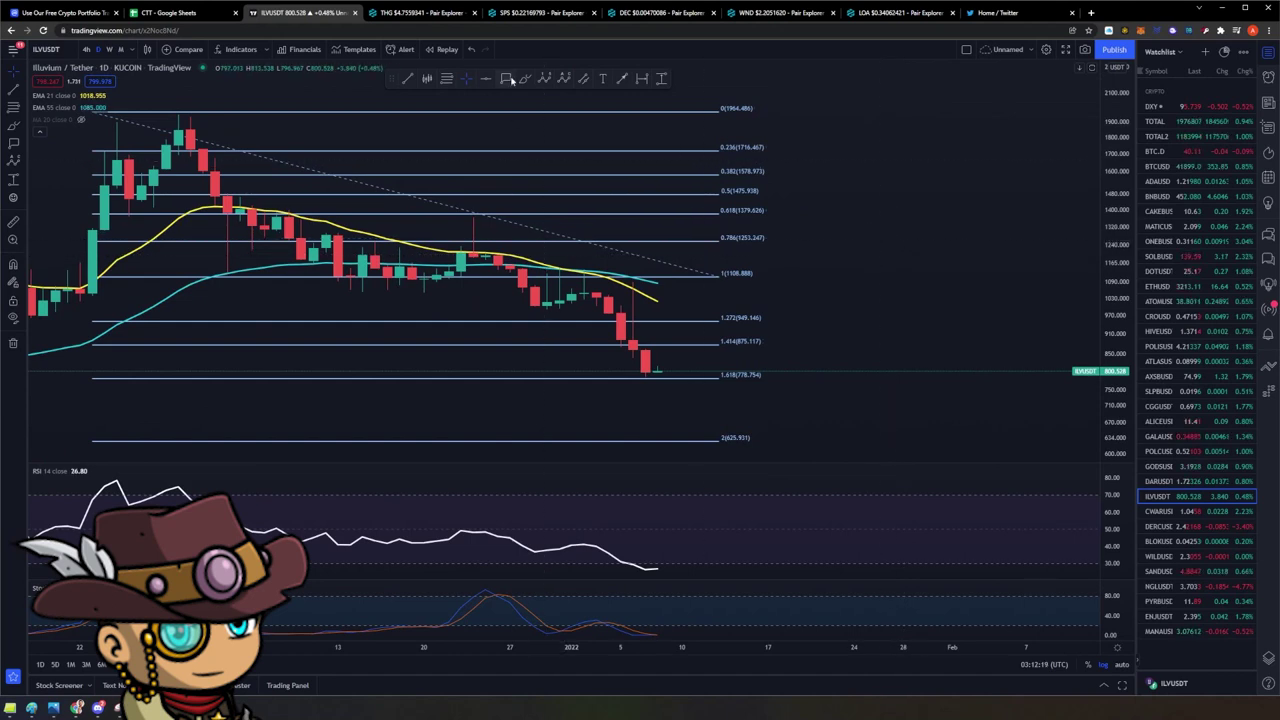
pyautogui.click(524, 80)
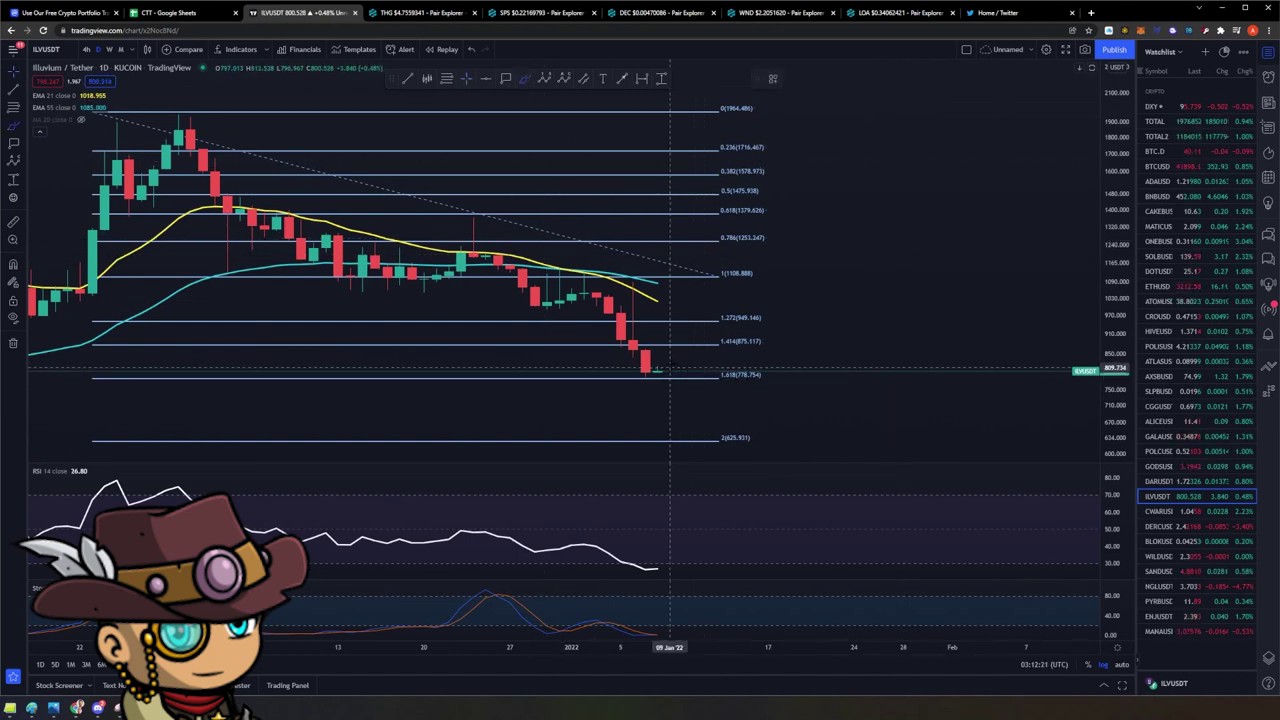
# Step: Underline the 1.618 level, sketch a choppy range, and label it 779.397 and 951.582
pyautogui.scroll(-1, 683, 355)
pyautogui.moveTo(750, 383); pyautogui.dragTo(845, 390)
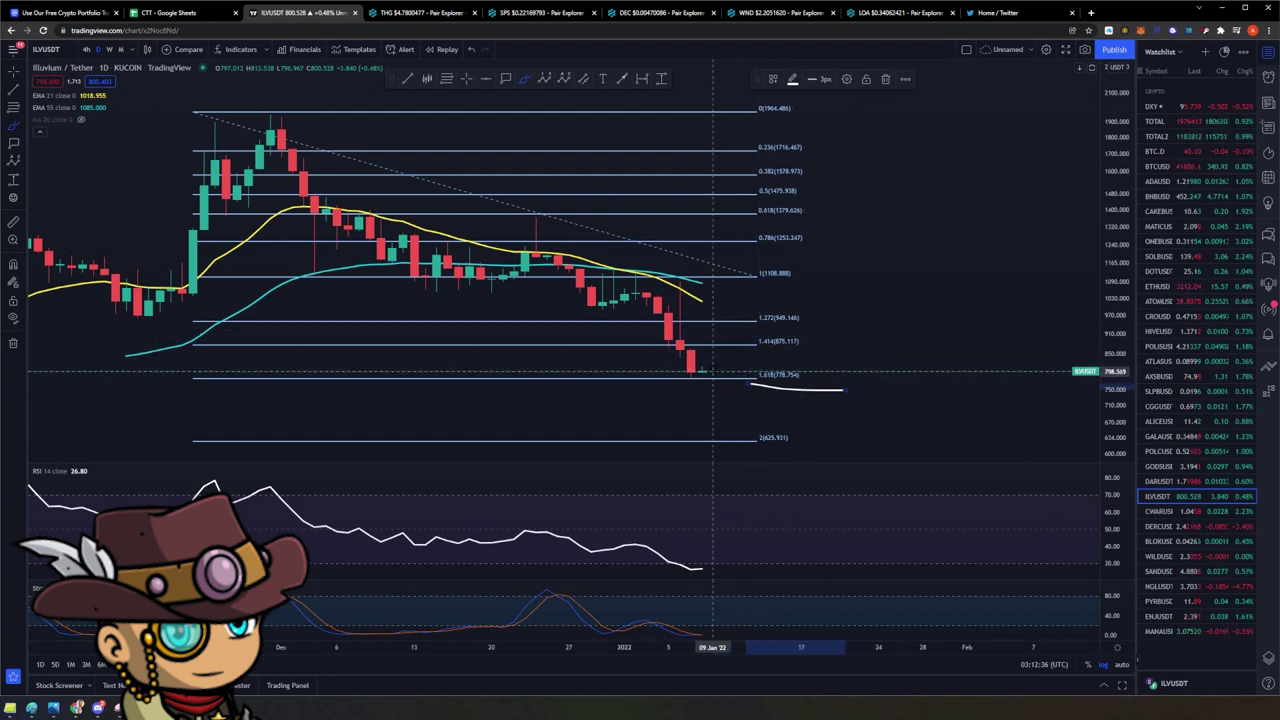
pyautogui.moveTo(713, 370)
pyautogui.mouseDown()
pyautogui.moveTo(747, 331)
pyautogui.moveTo(788, 354)
pyautogui.moveTo(879, 343)
pyautogui.moveTo(1022, 370)
pyautogui.mouseUp()
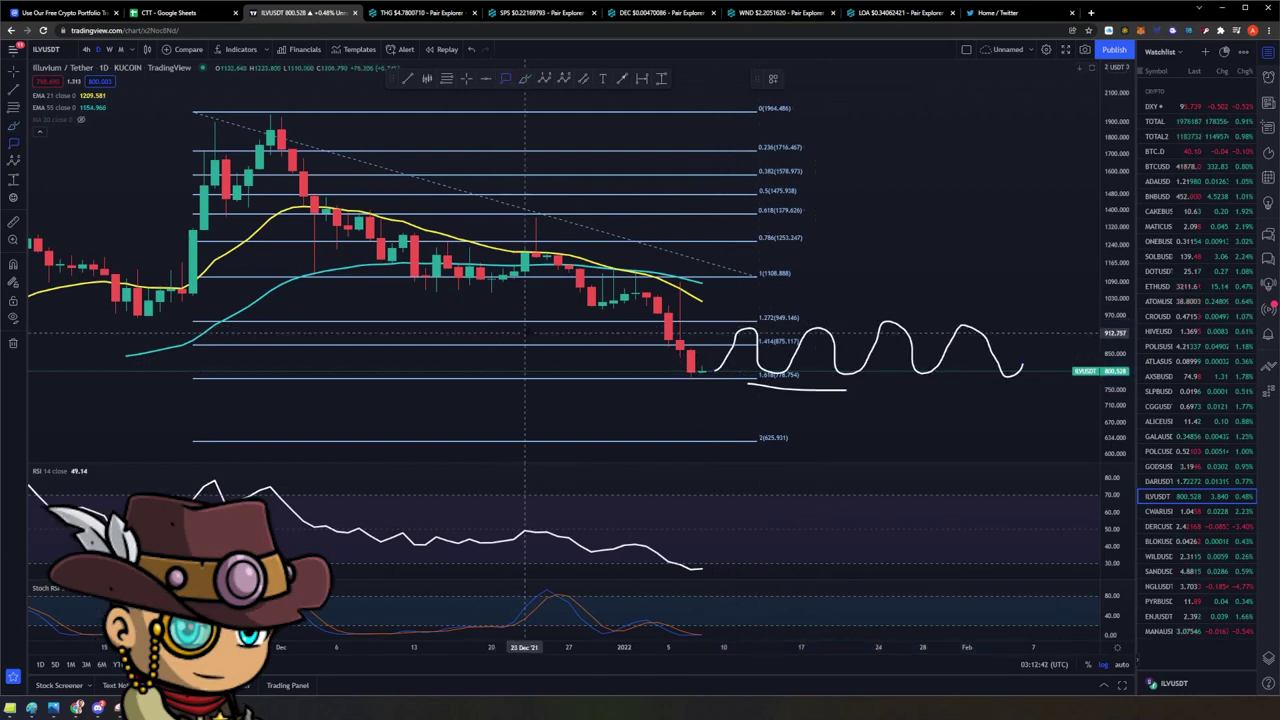
pyautogui.click(370, 377)
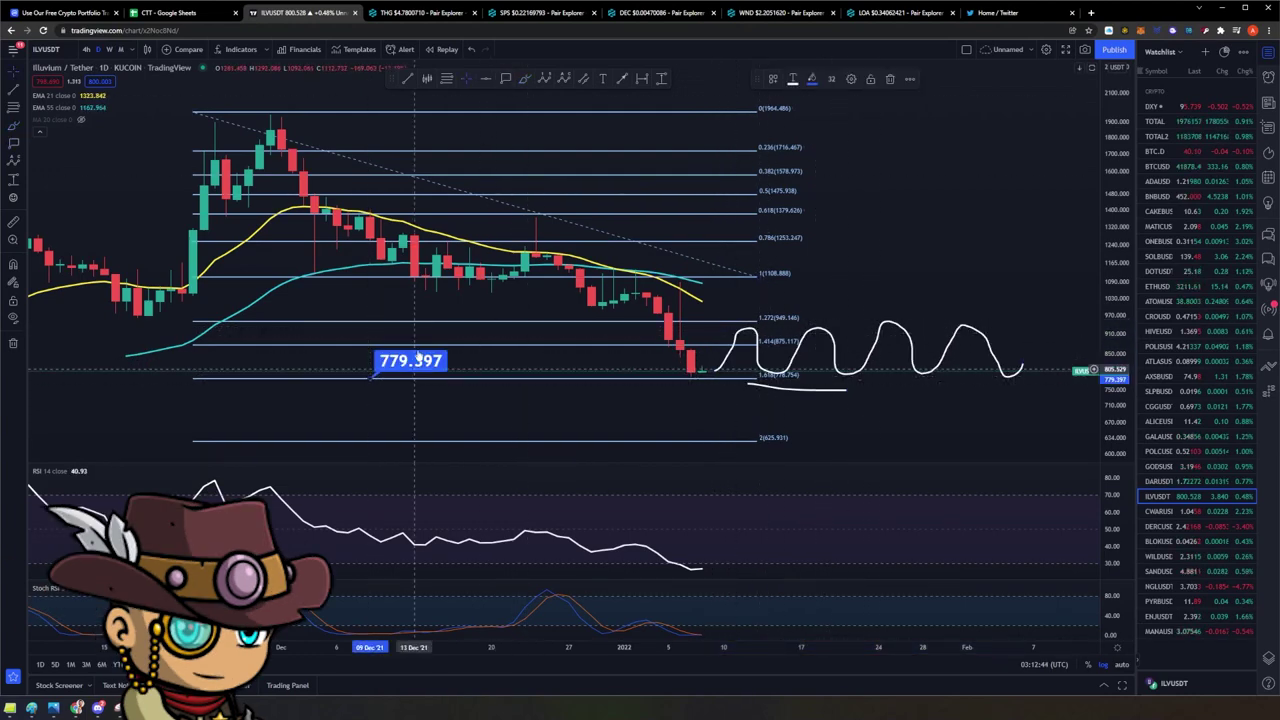
pyautogui.click(505, 80)
pyautogui.click(381, 325)
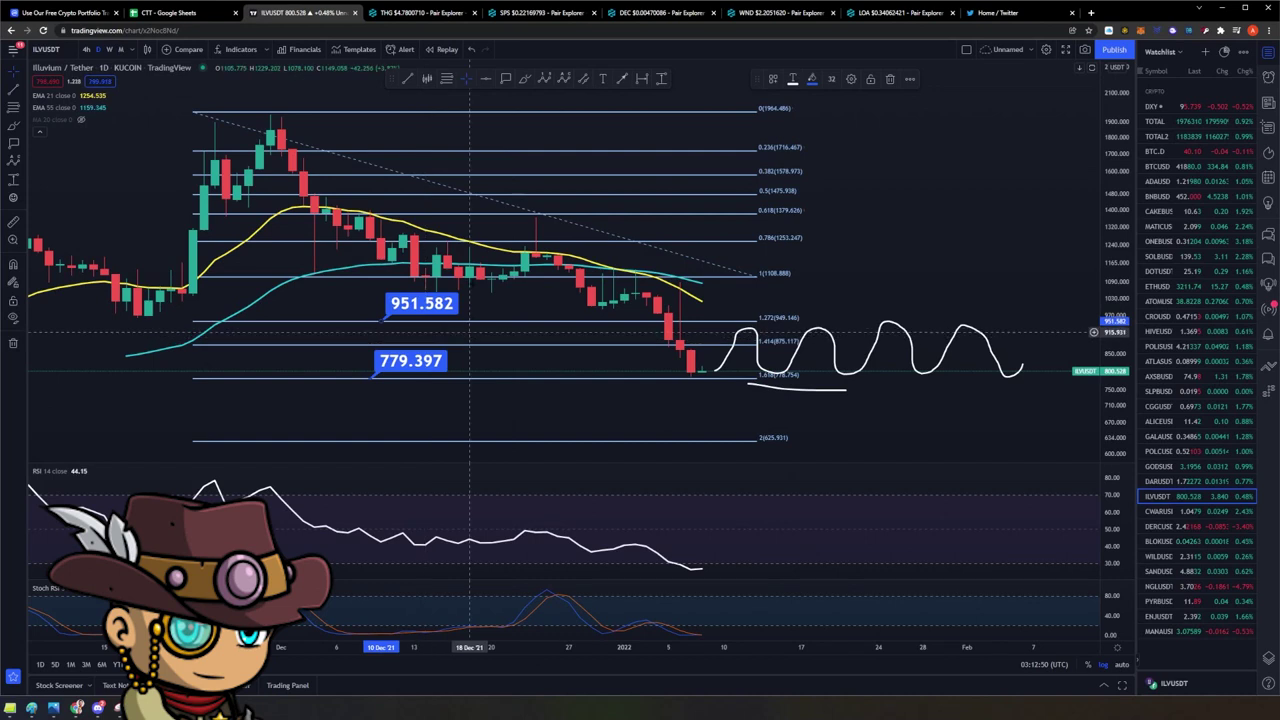
# Step: Sketch two flat paths along the moving averages and a looping breakout toward 0.382
pyautogui.click(524, 80)
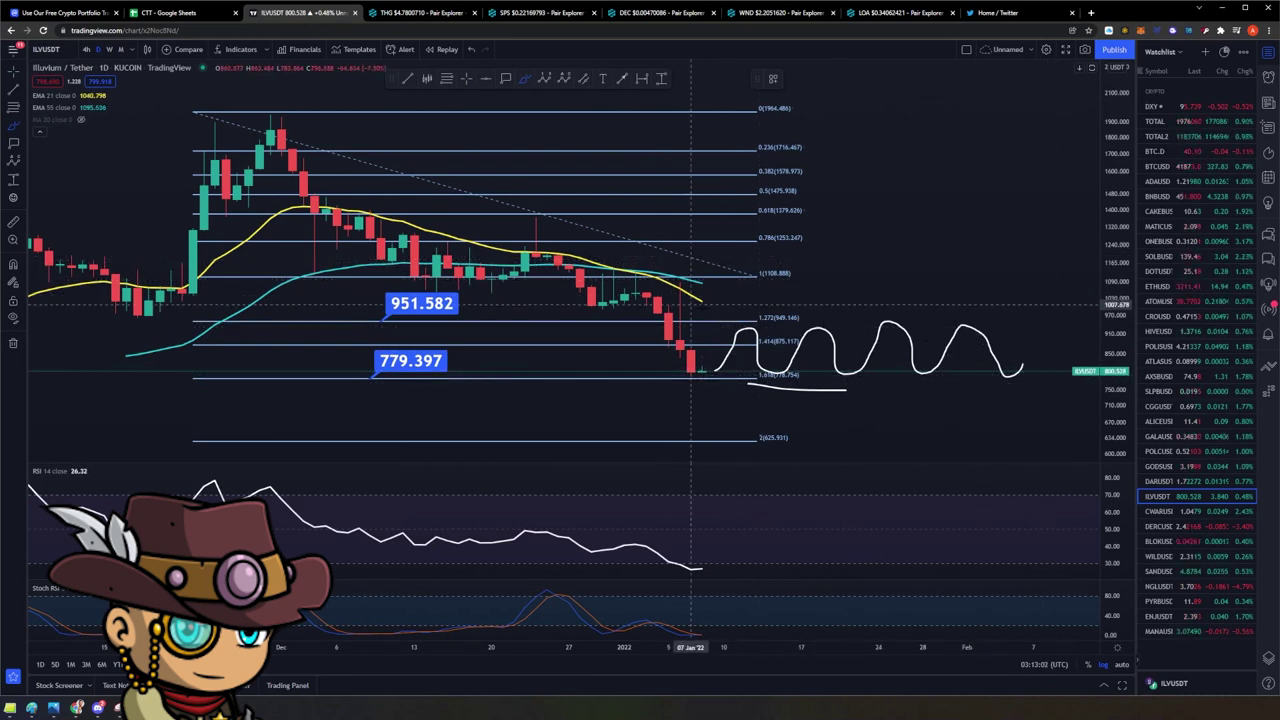
pyautogui.moveTo(702, 300)
pyautogui.mouseDown()
pyautogui.moveTo(750, 320)
pyautogui.moveTo(1000, 321)
pyautogui.mouseUp()
pyautogui.moveTo(702, 285); pyautogui.dragTo(1020, 309)
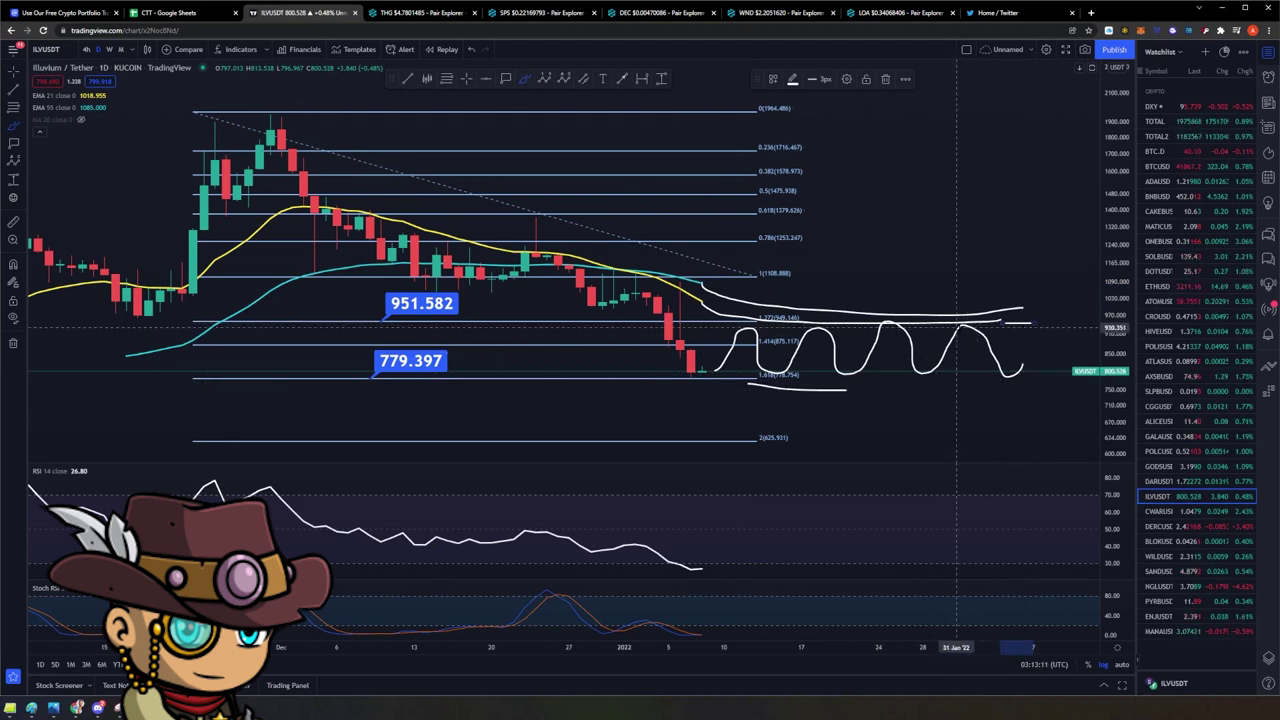
pyautogui.moveTo(963, 325); pyautogui.dragTo(976, 290)
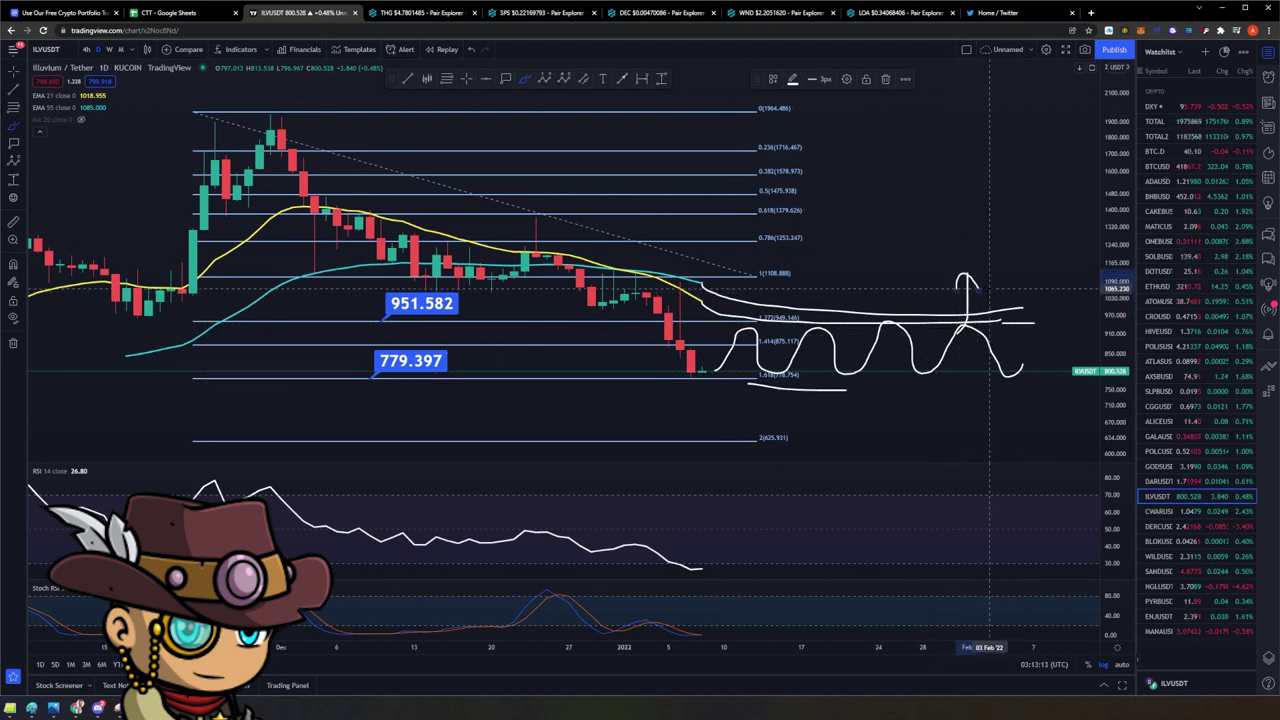
pyautogui.moveTo(958, 300)
pyautogui.mouseDown()
pyautogui.moveTo(1012, 298)
pyautogui.moveTo(1040, 148)
pyautogui.mouseUp()
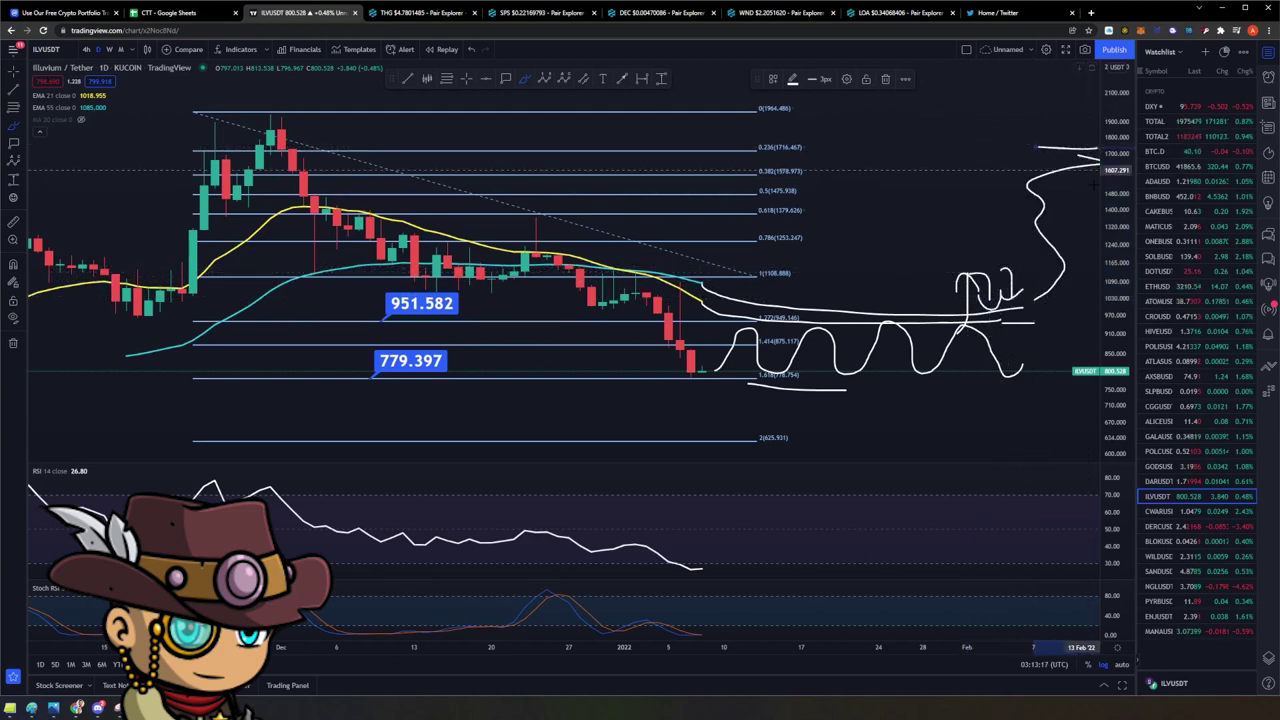